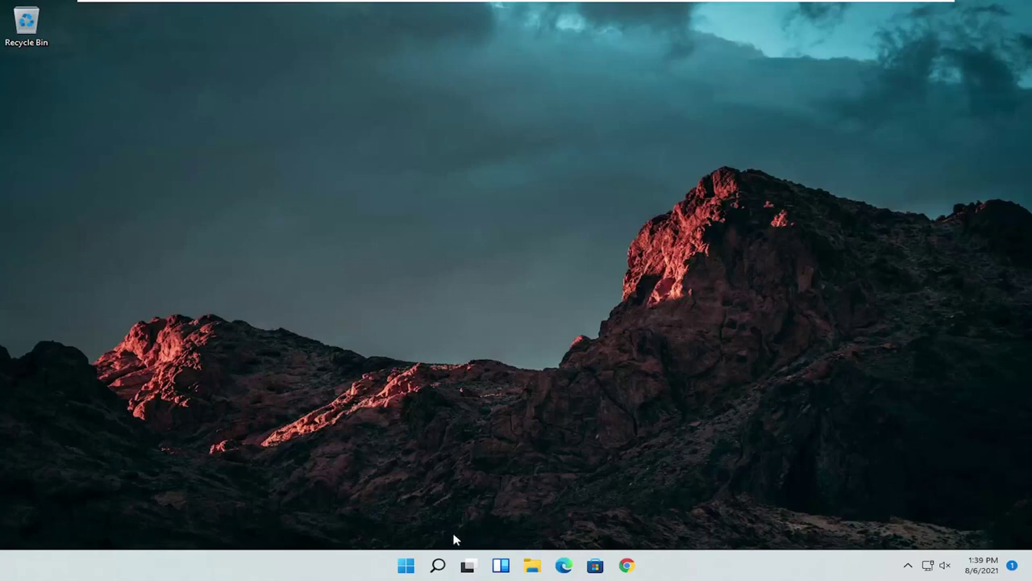
Open Control Panel and show all of its items as large icons
left_click(438, 566)
type("co")
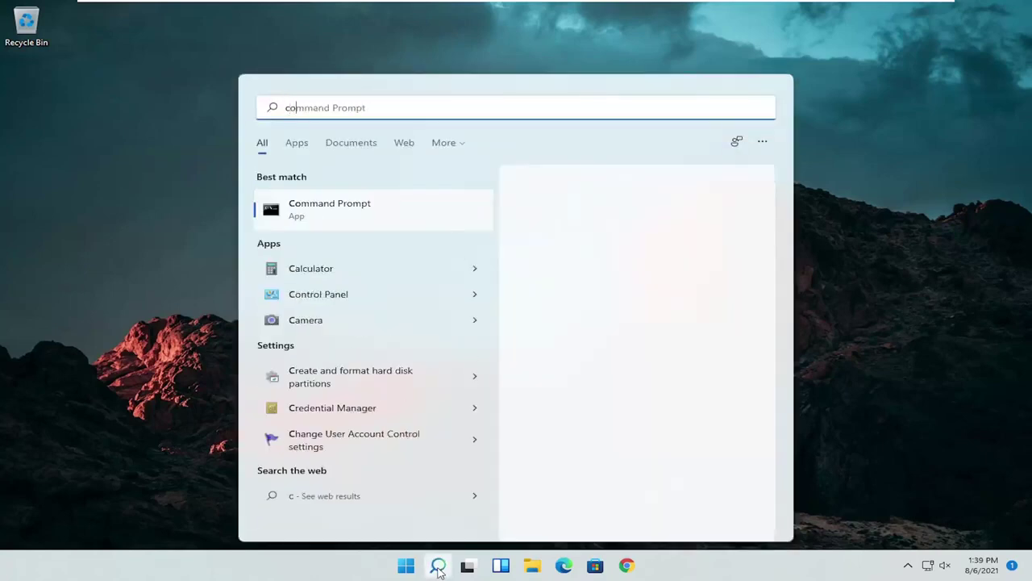
type("ntrol panel")
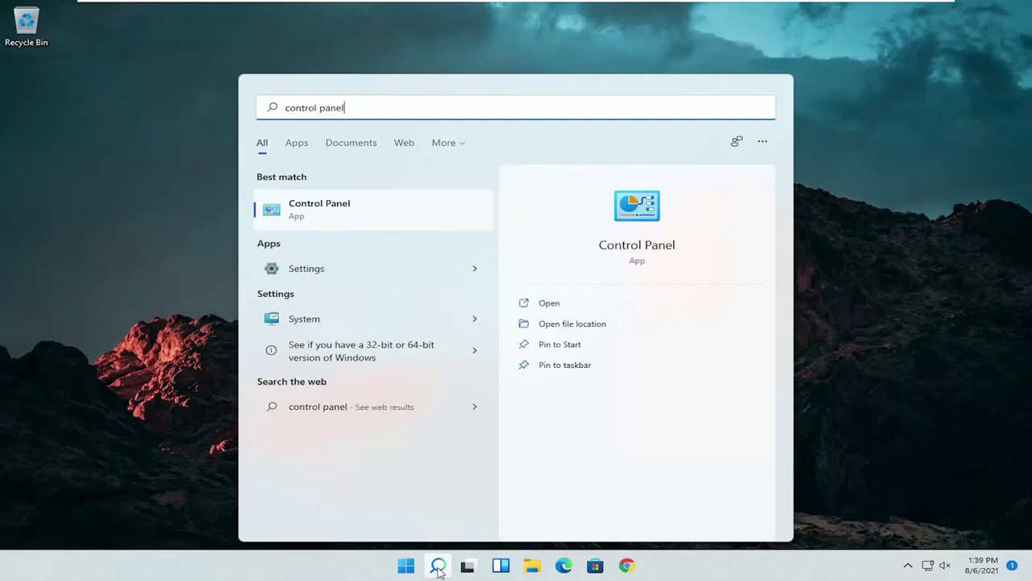
left_click(355, 214)
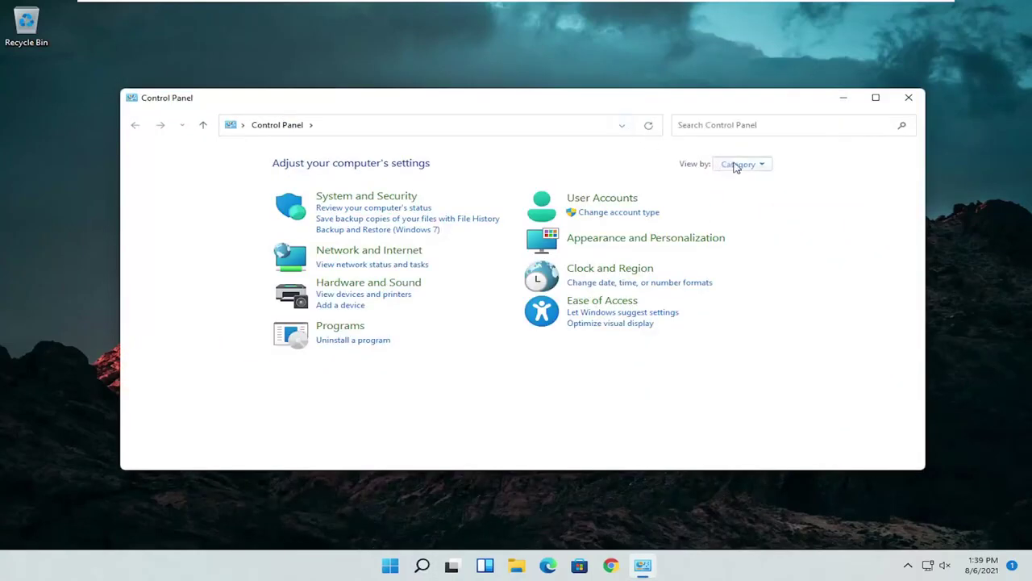
left_click(736, 165)
left_click(759, 200)
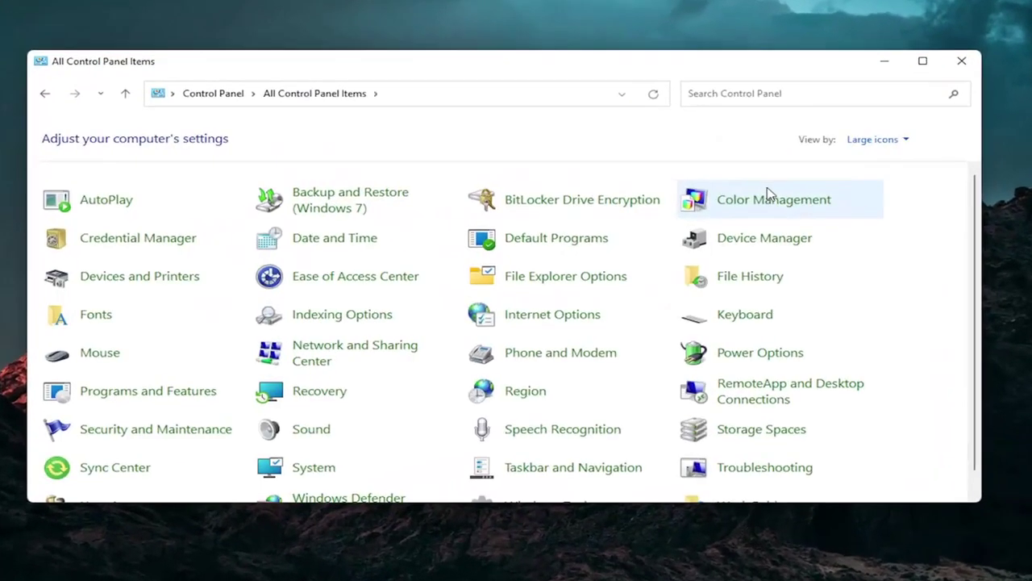
Open the Mouse properties, examine the button configuration, double-click speed and ClickLock settings, and close the dialog
left_click(98, 359)
left_click_drag(212, 70, 541, 105)
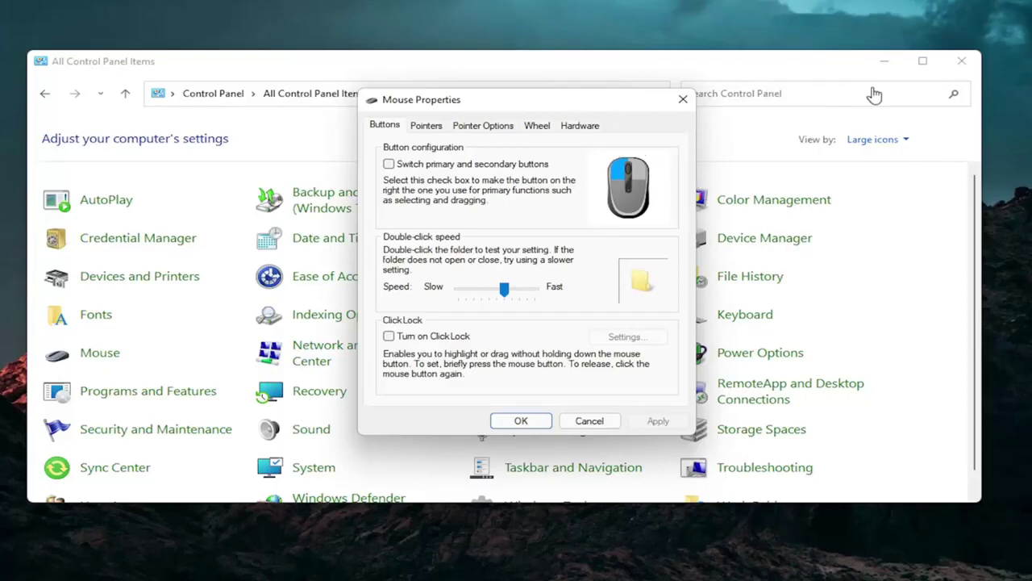
left_click(683, 99)
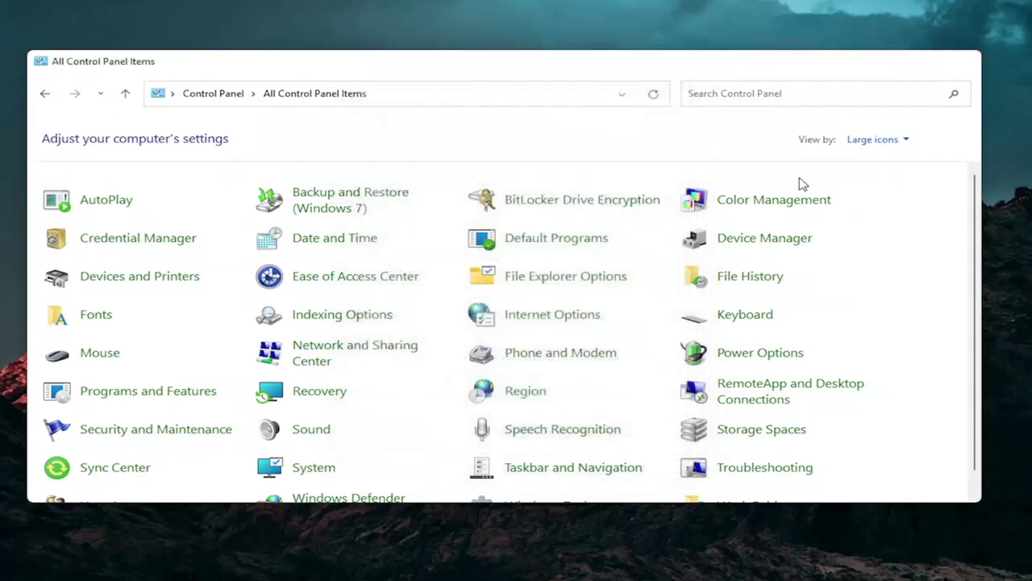
Open Device Manager and expand the Mice and other pointing devices category
left_click(438, 567)
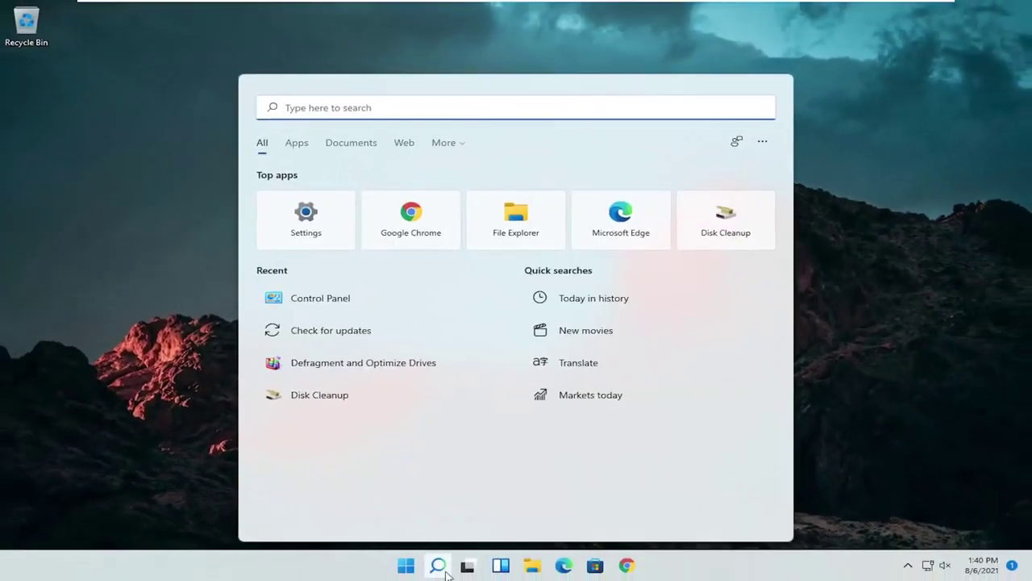
type("devic")
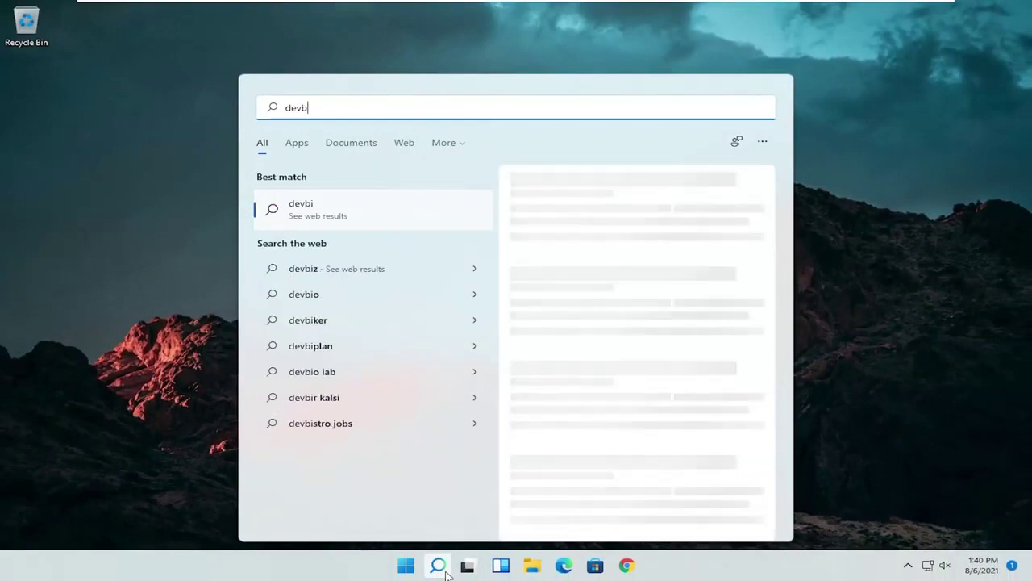
type("e manager")
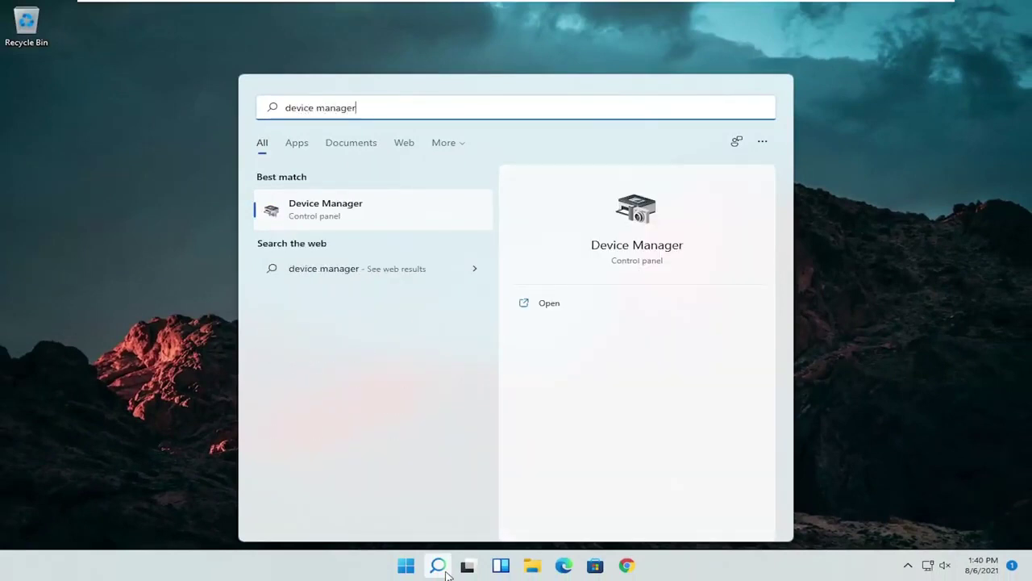
left_click(320, 210)
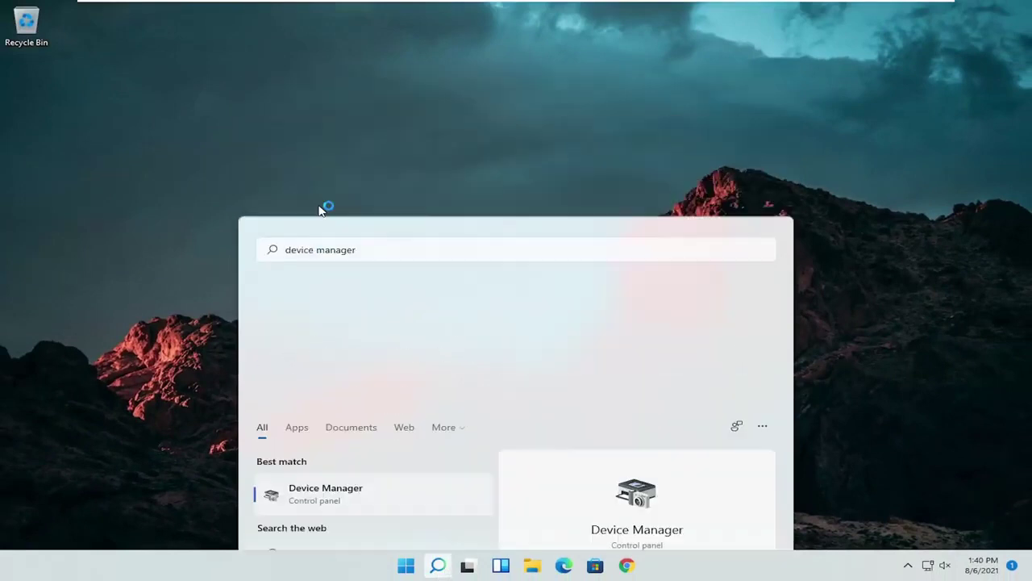
left_click_drag(313, 47, 358, 51)
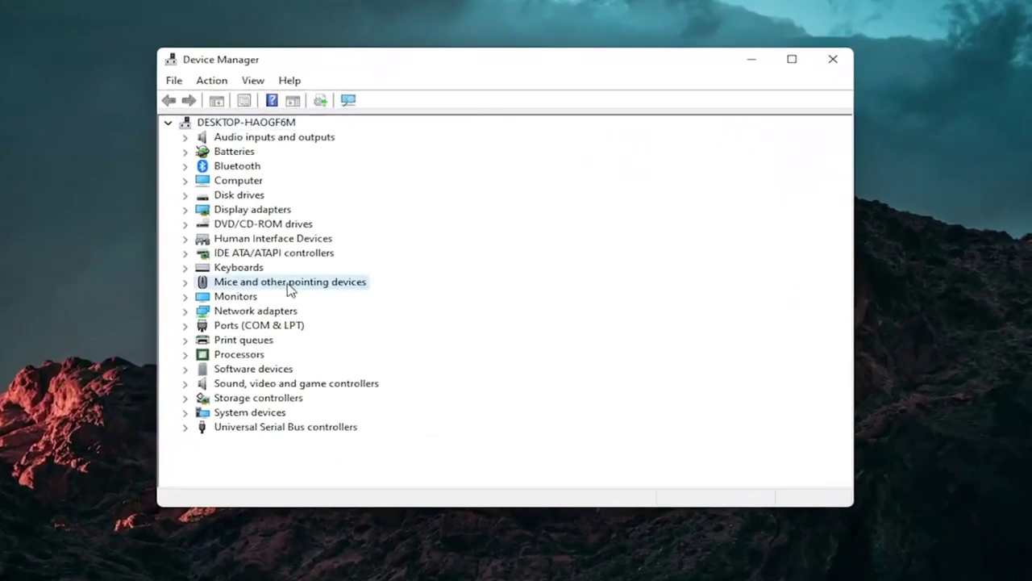
double_click(289, 288)
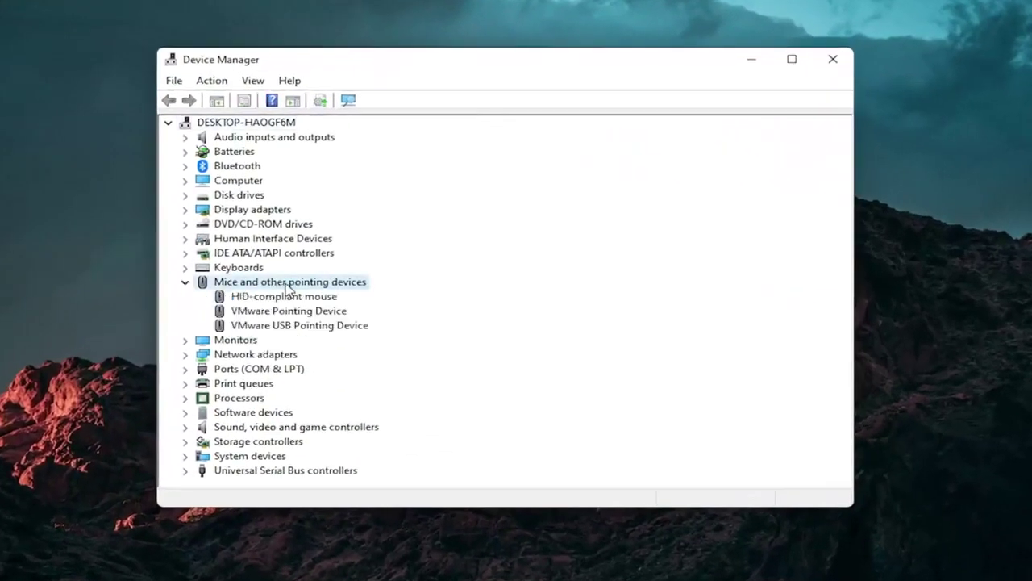
Update the HID-compliant mouse driver manually with the HID-compliant mouse model from the computer's list of available drivers, and close Device Manager
left_click(286, 296)
right_click(286, 298)
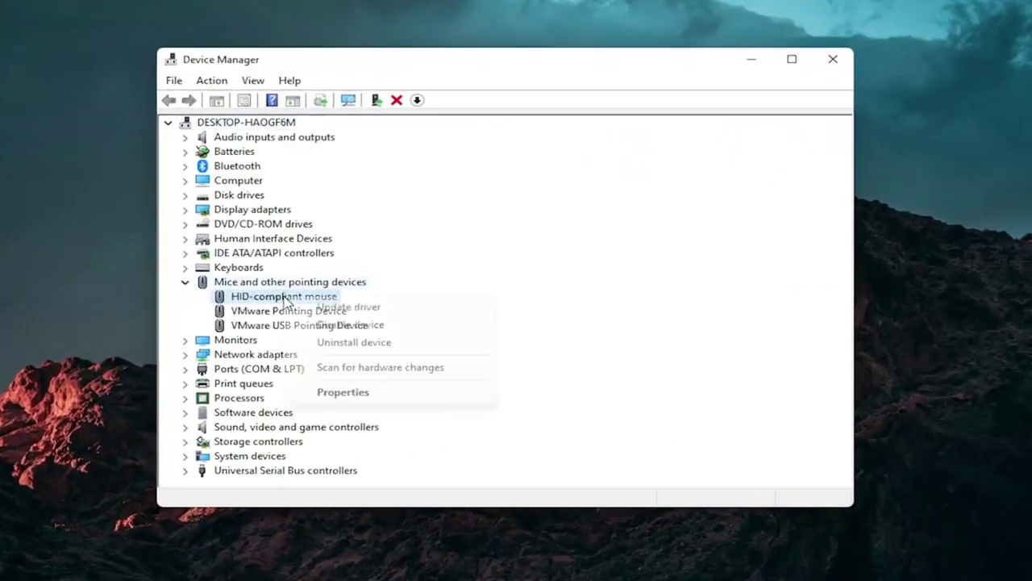
left_click(376, 308)
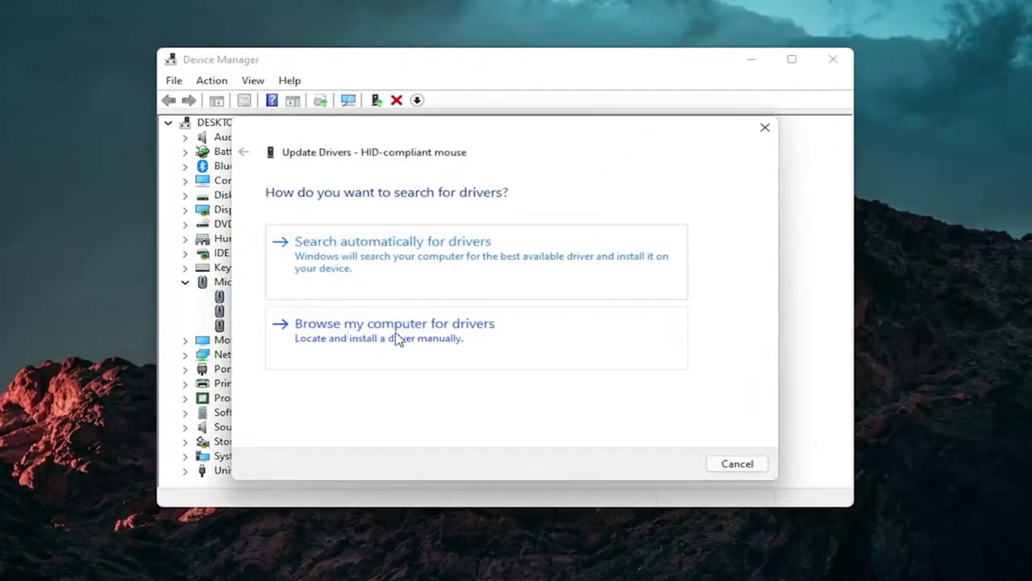
left_click(395, 339)
left_click(345, 373)
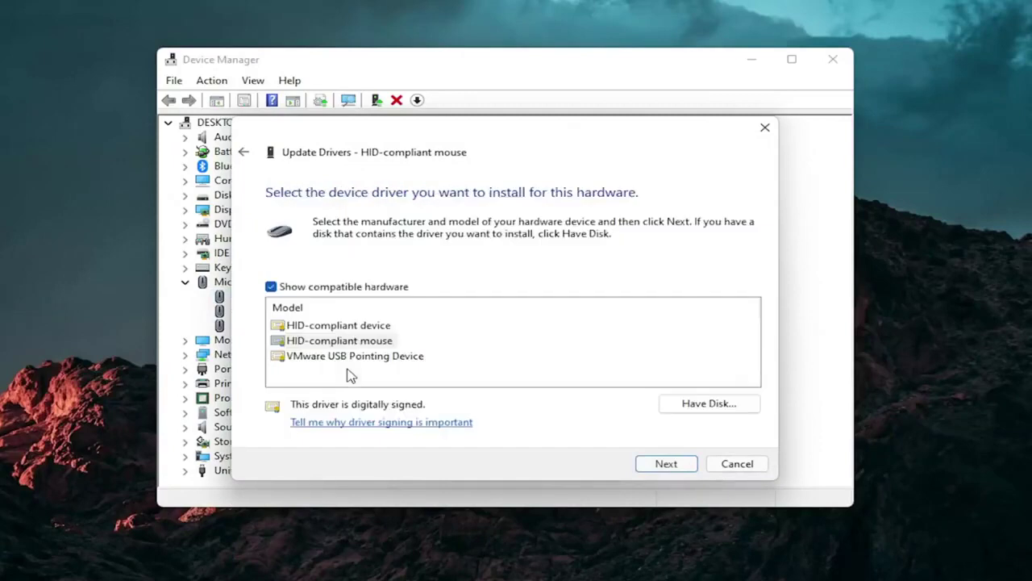
left_click(244, 151)
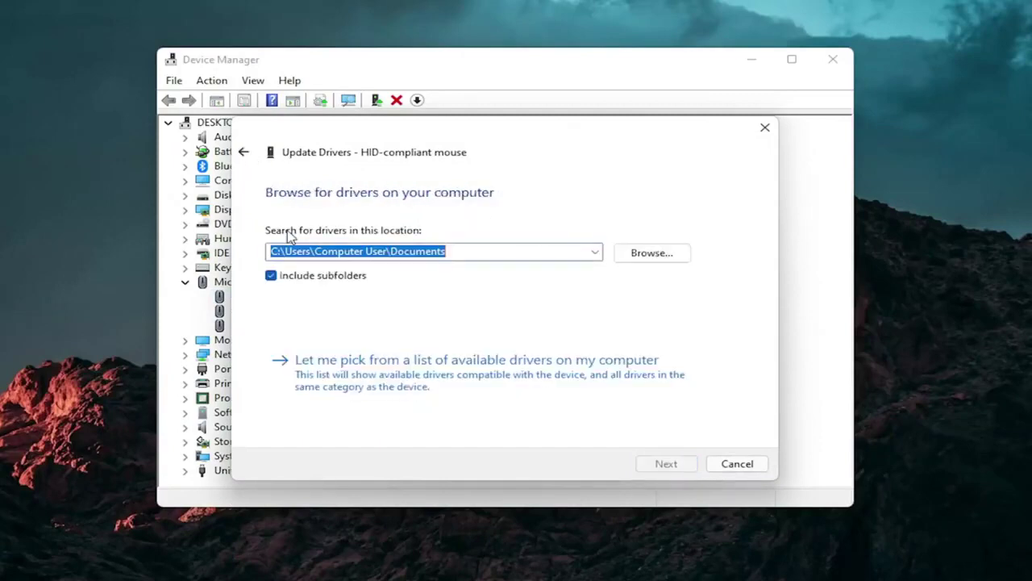
left_click(464, 375)
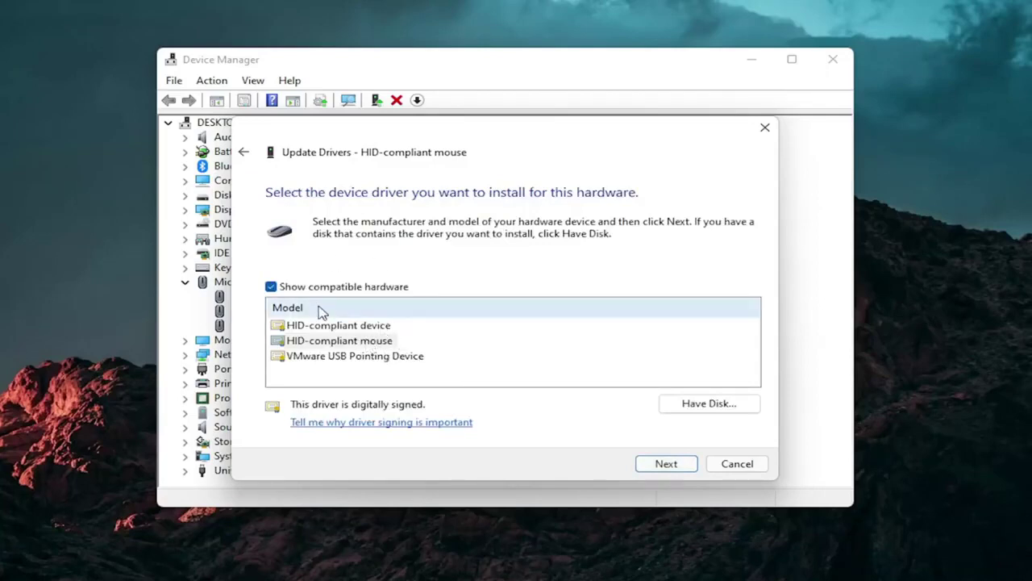
left_click(682, 466)
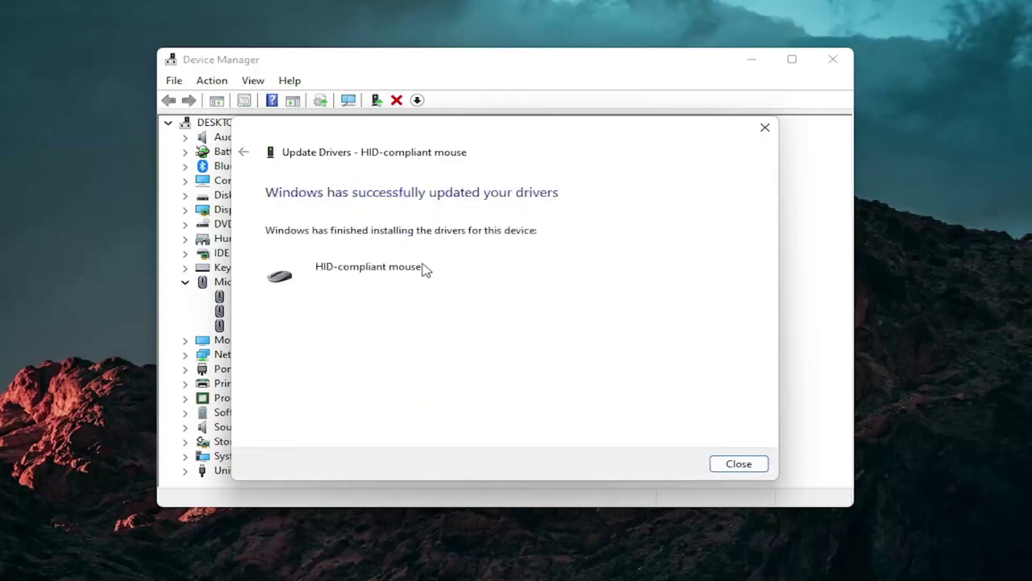
left_click(724, 464)
left_click(184, 282)
left_click(833, 58)
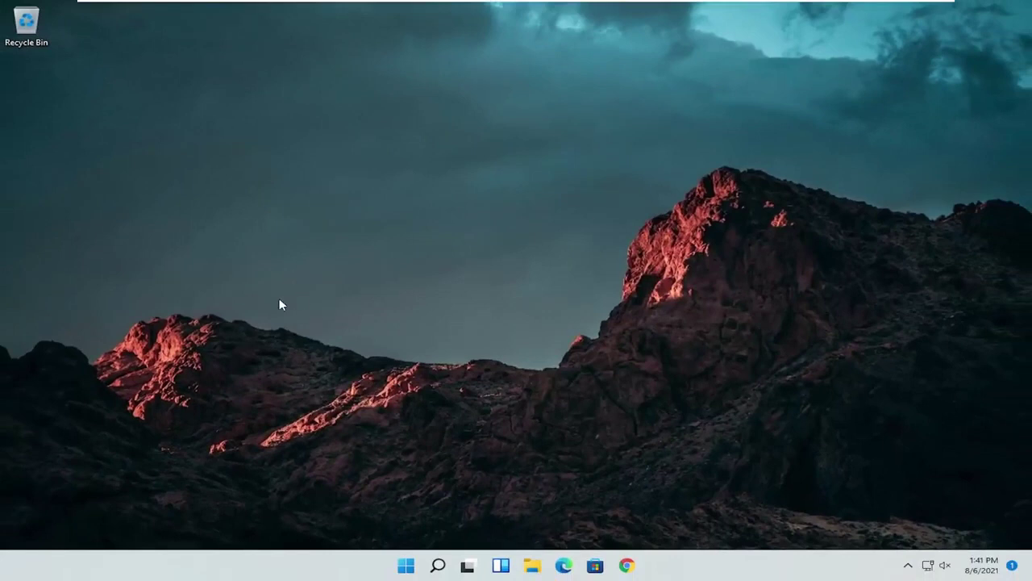
Open the Troubleshoot system settings and go to the list of other troubleshooters
left_click(438, 564)
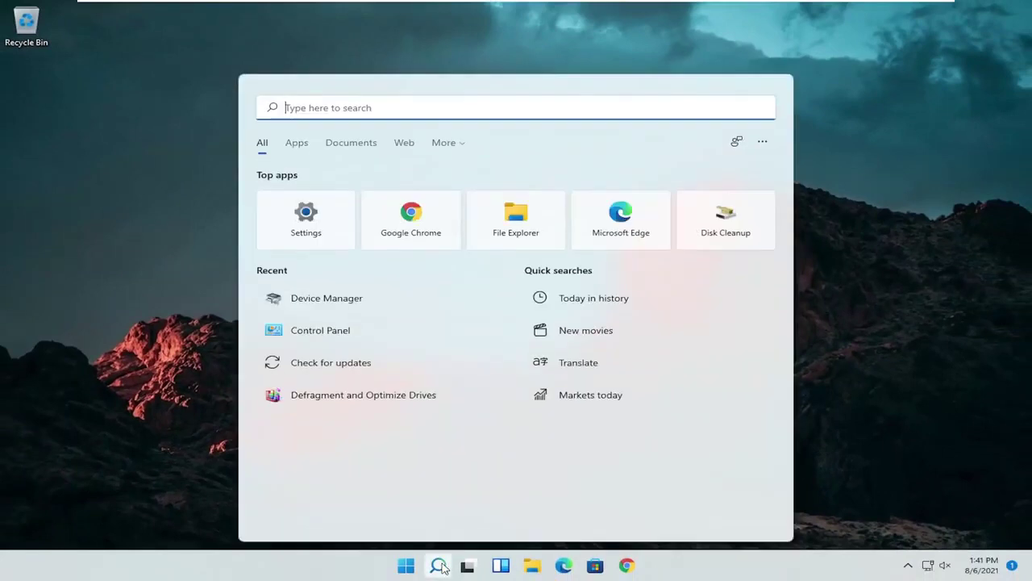
type("troubleshoot")
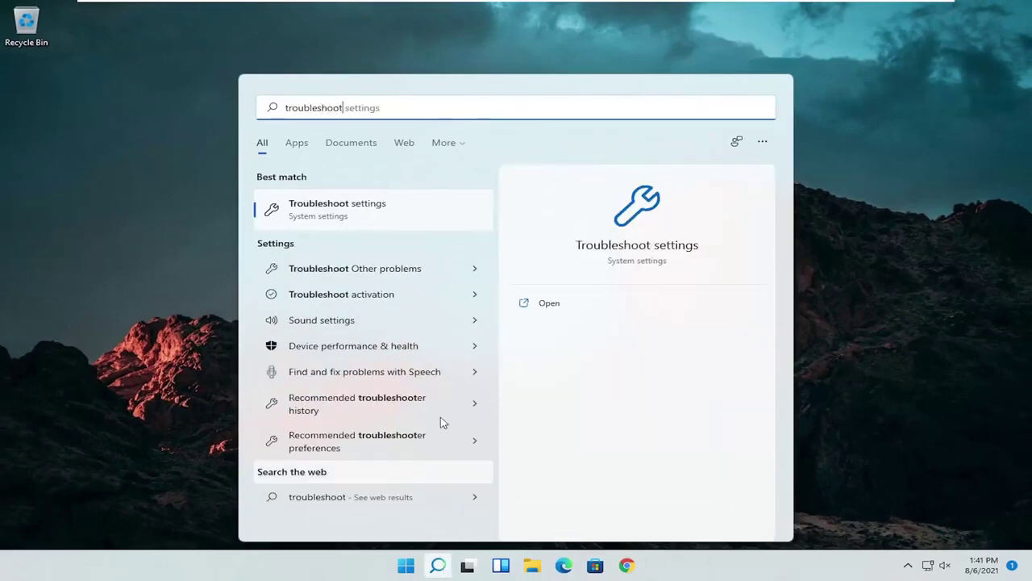
left_click(340, 211)
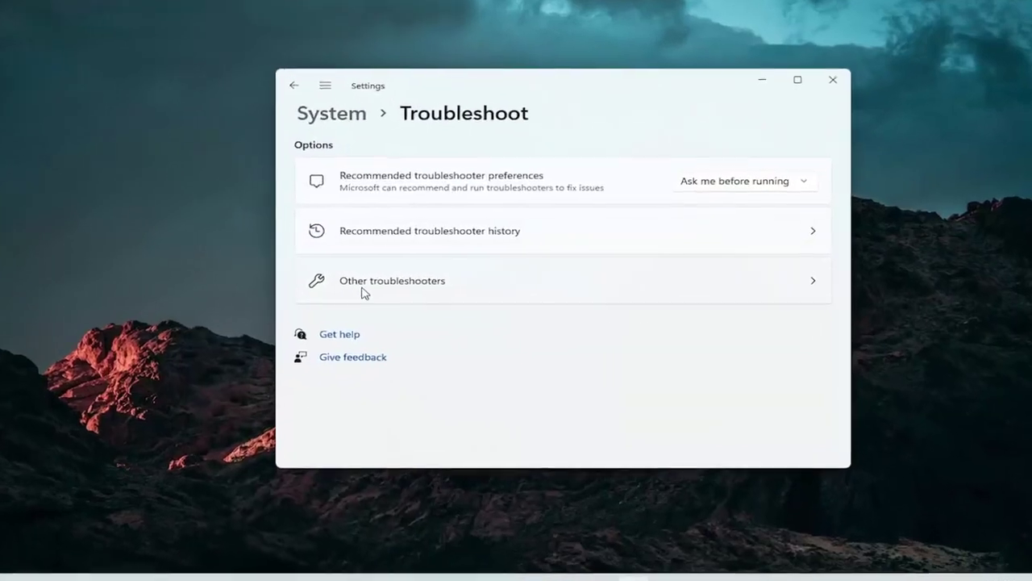
left_click(303, 295)
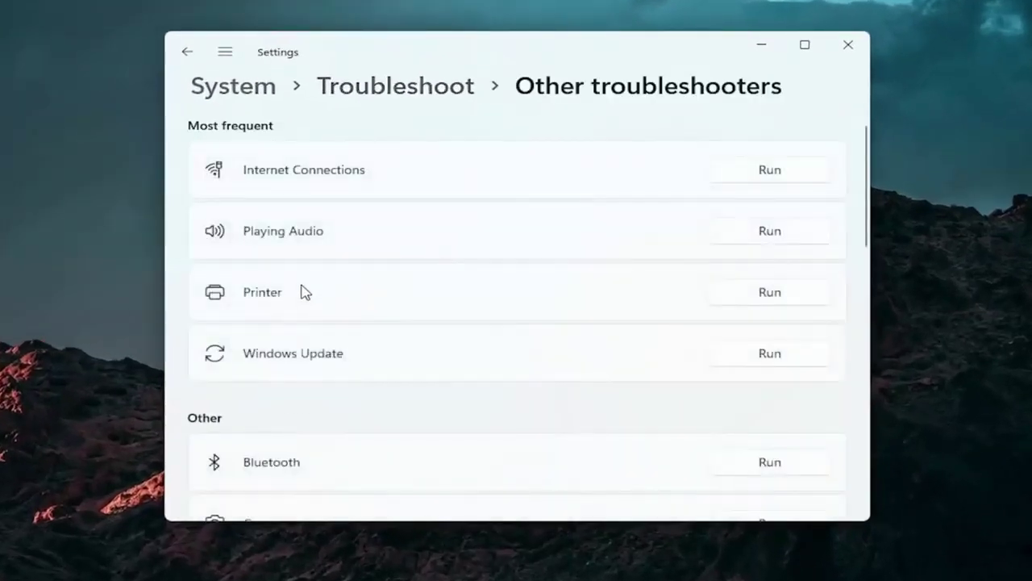
Run the Keyboard troubleshooter, and close it and the Settings window
scroll(301, 294, "down", 4)
scroll(296, 293, "down", 1)
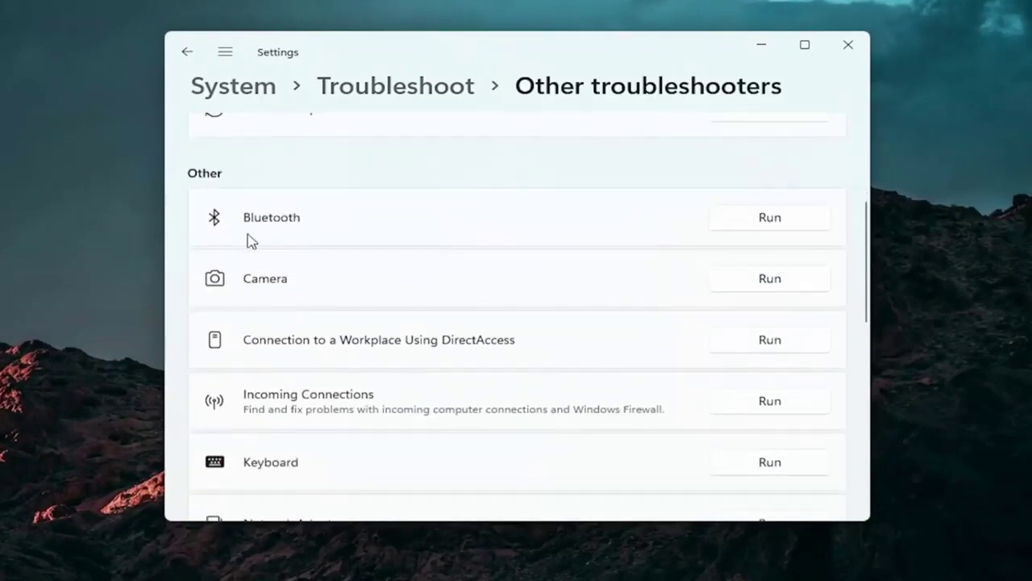
scroll(263, 229, "up", 1)
scroll(320, 323, "down", 1)
scroll(320, 322, "down", 2)
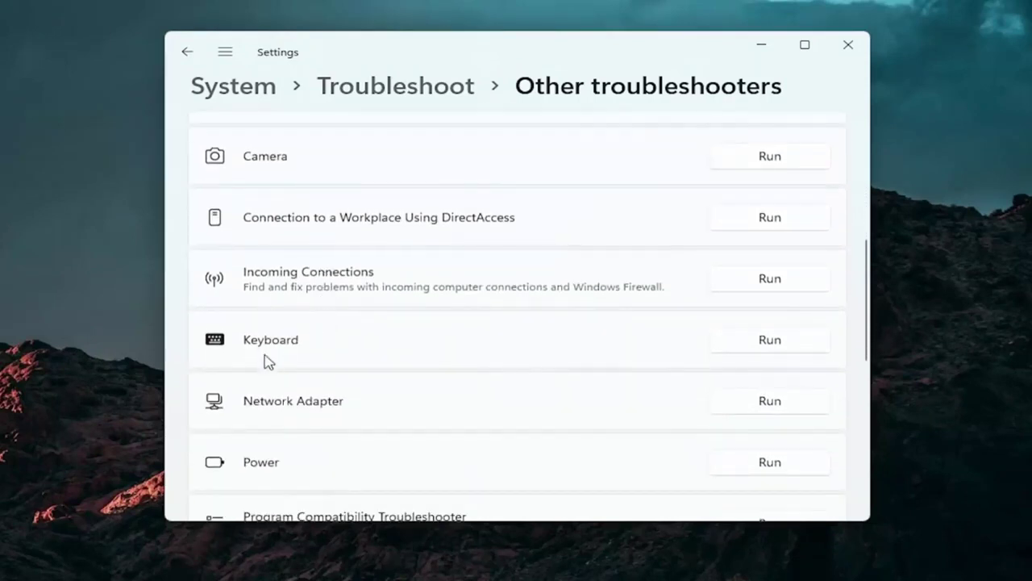
left_click(766, 337)
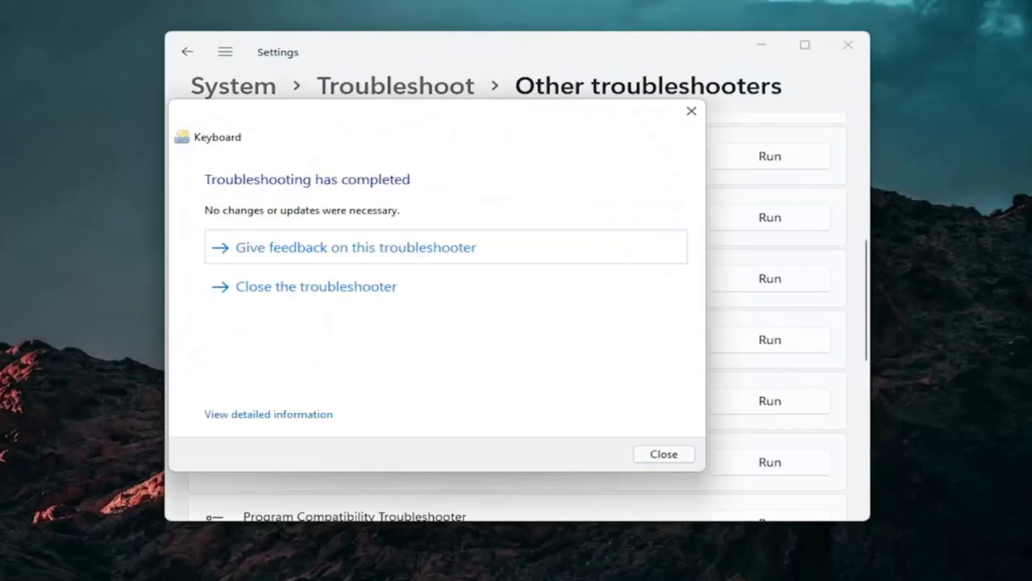
left_click(692, 115)
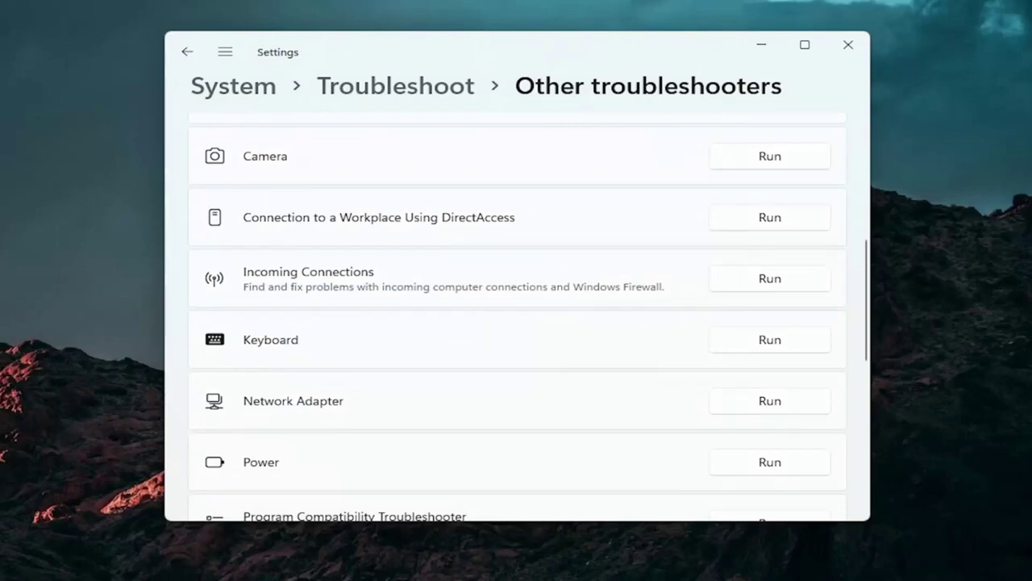
left_click(848, 45)
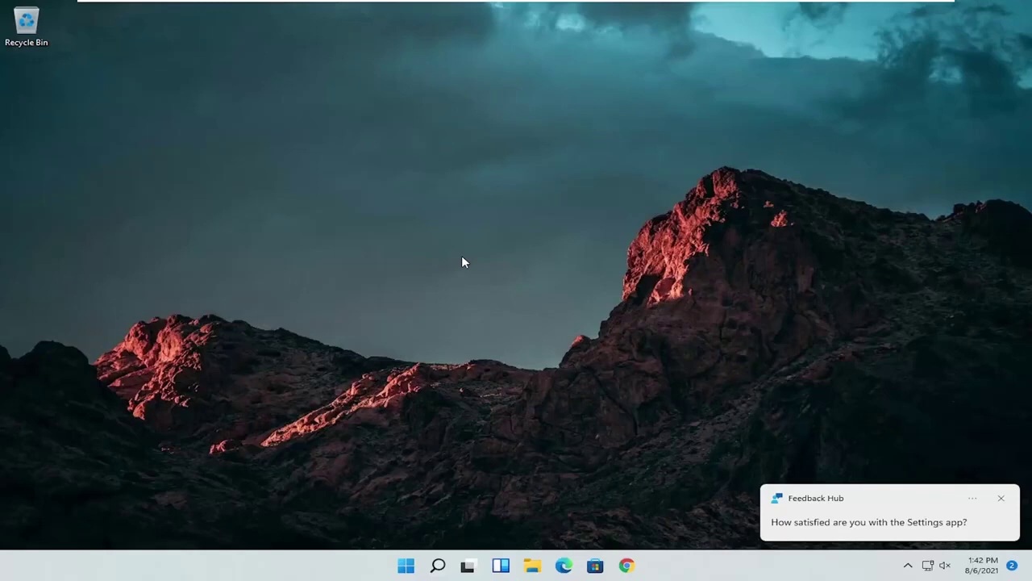
Open Command Prompt as administrator and allow it to make changes to the device
left_click(435, 570)
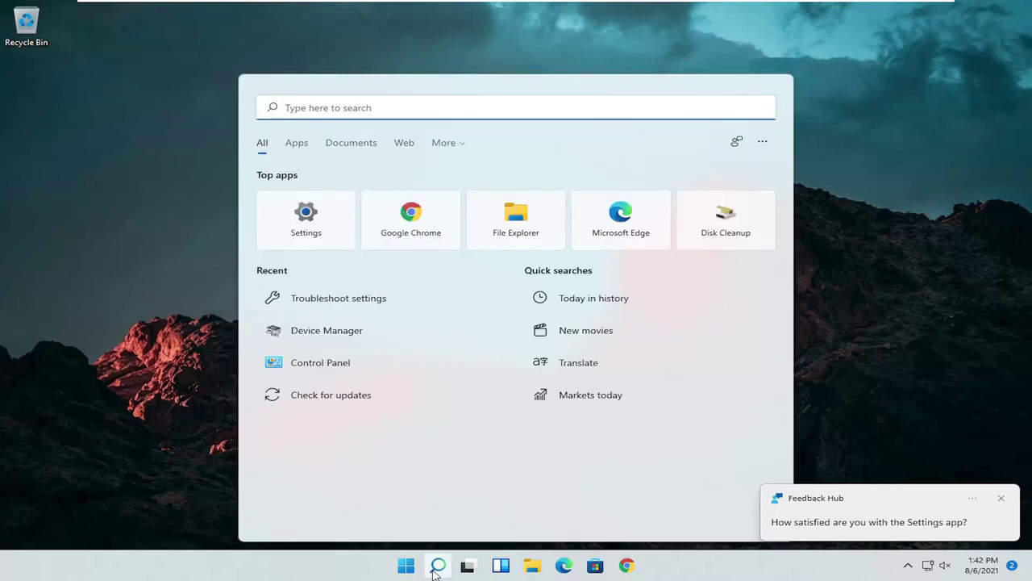
type("cmd")
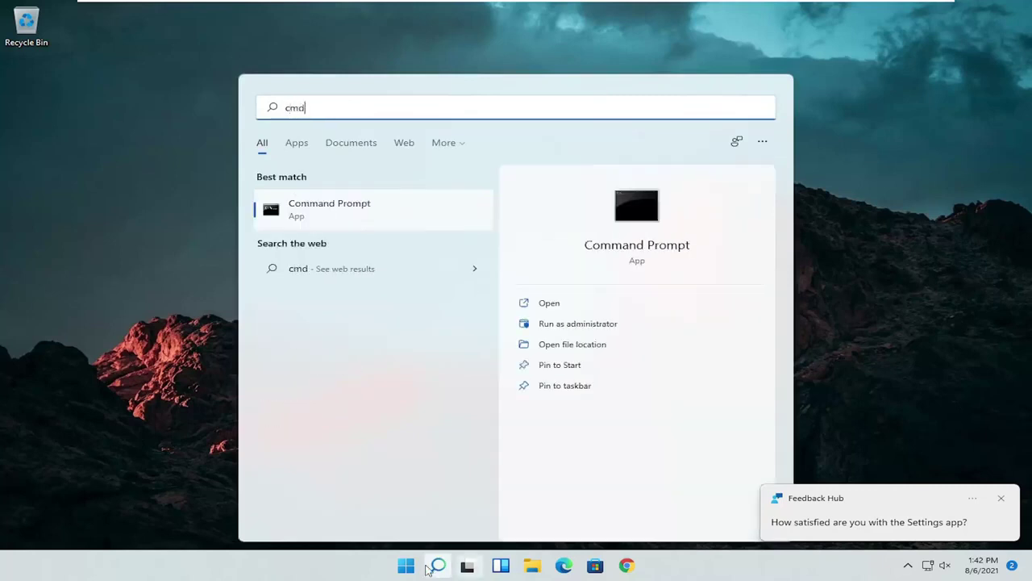
right_click(307, 209)
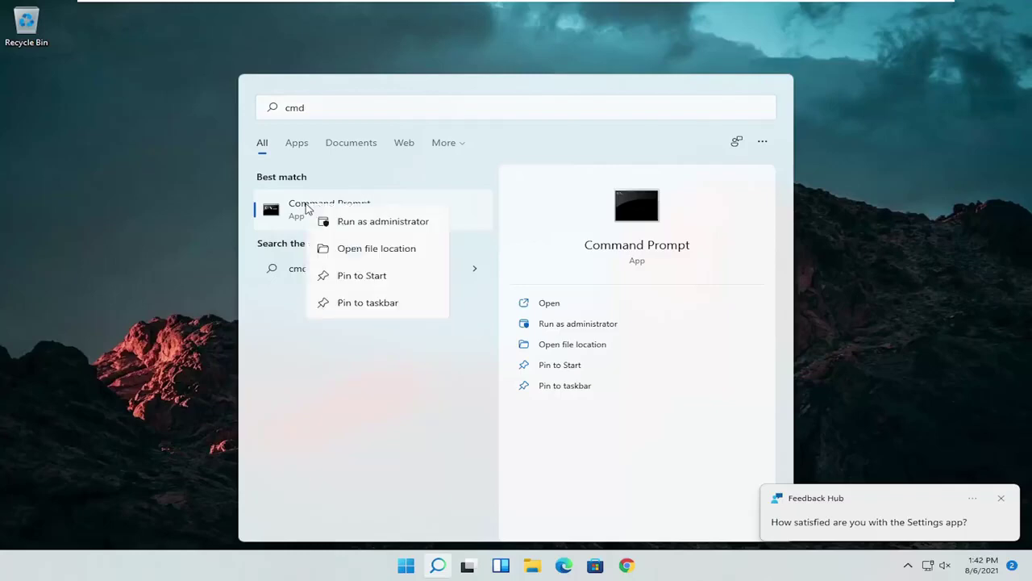
left_click(352, 225)
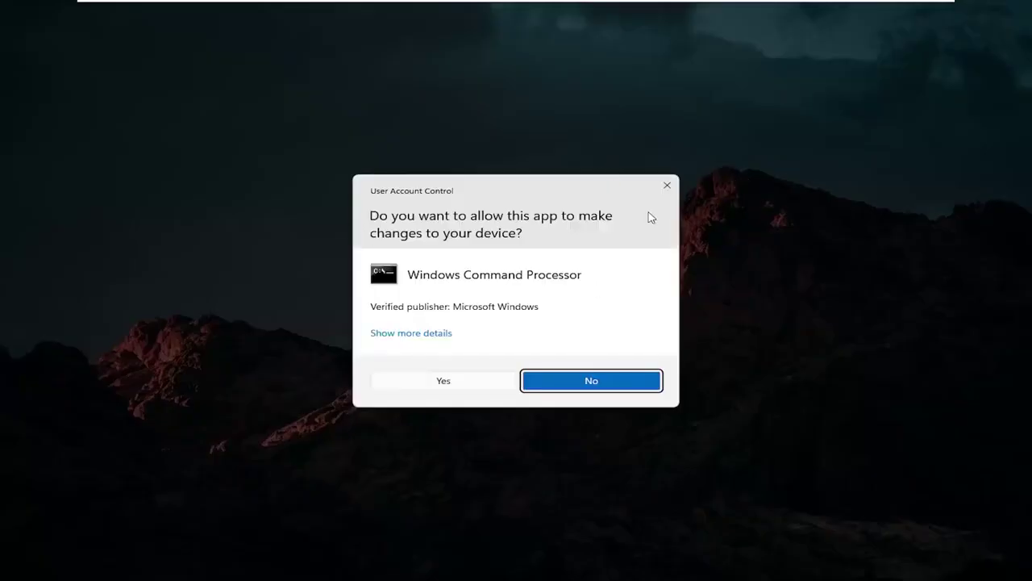
left_click(437, 380)
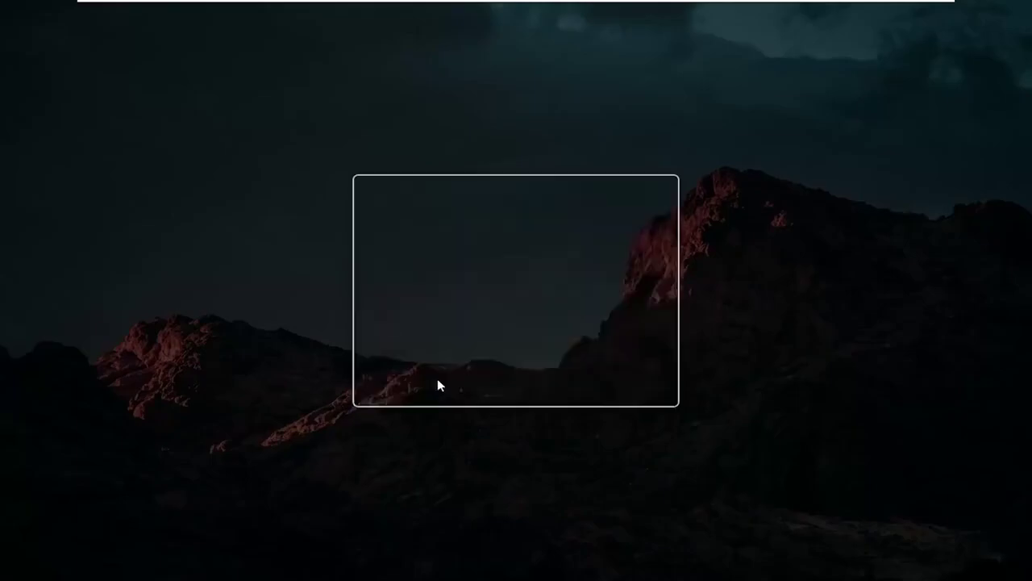
left_click_drag(411, 55, 538, 99)
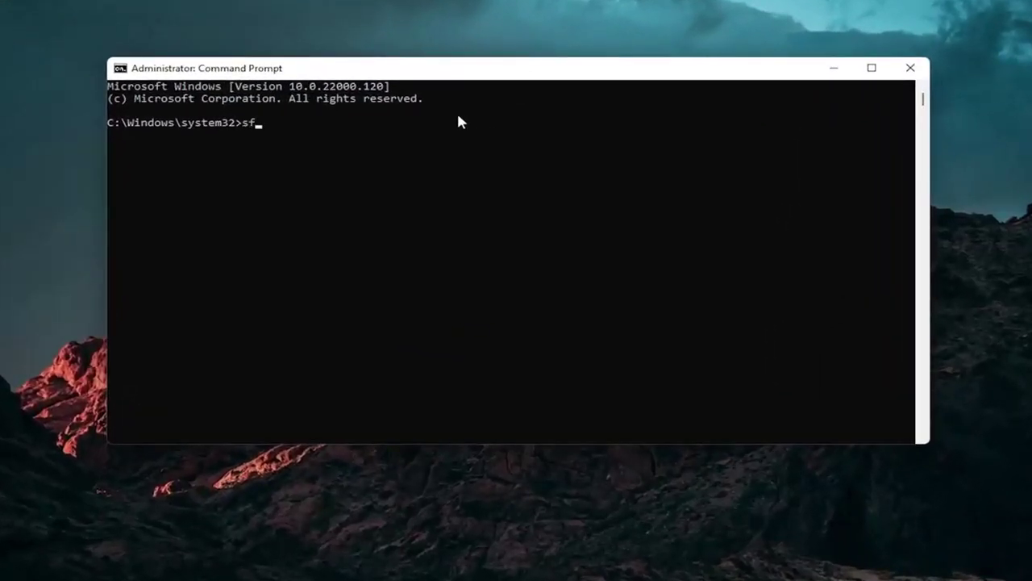
Run a system file scan with sfc /scannow and close Command Prompt once the scan finishes
type("sfc /scannow")
key("Return")
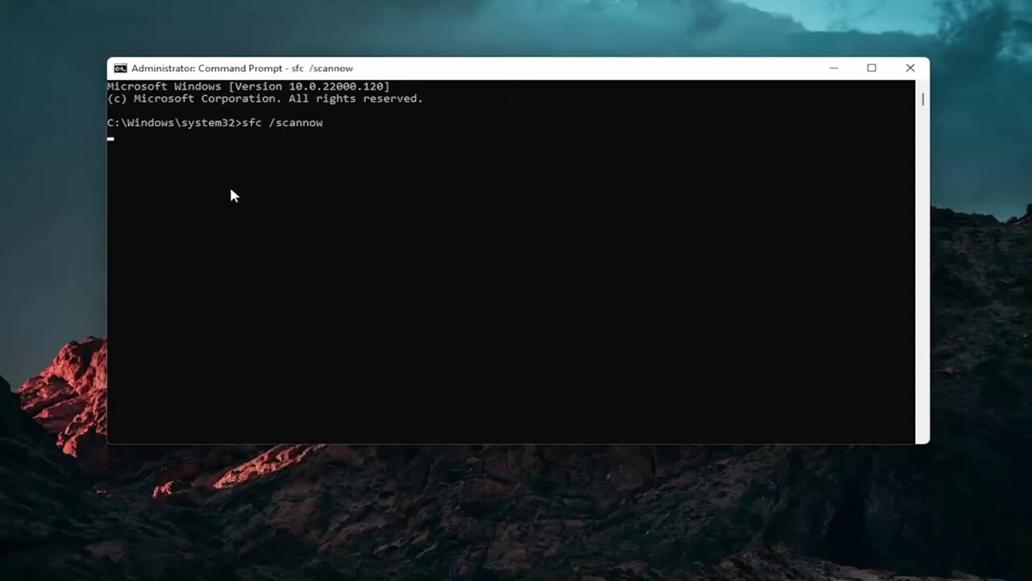
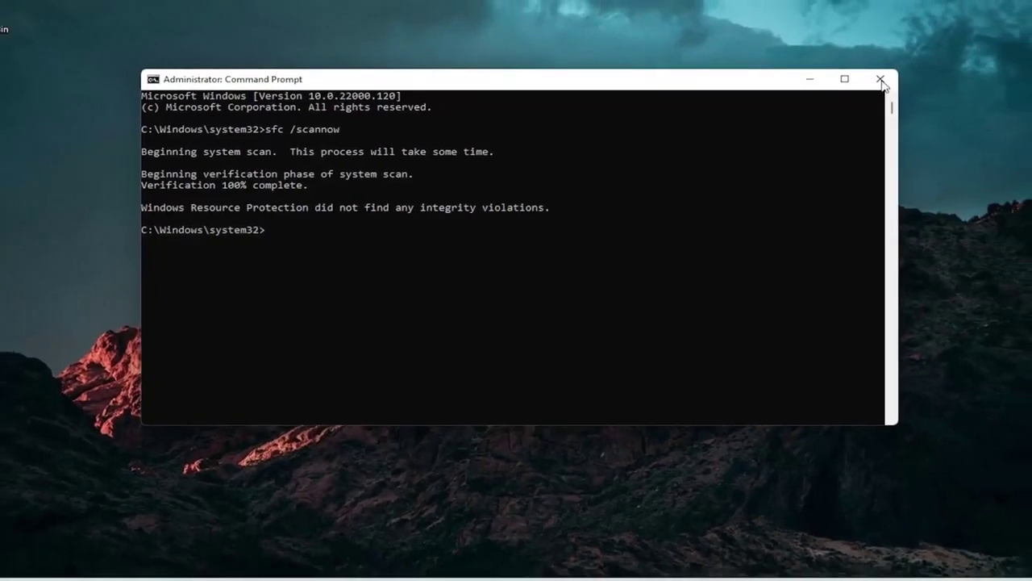
left_click(880, 79)
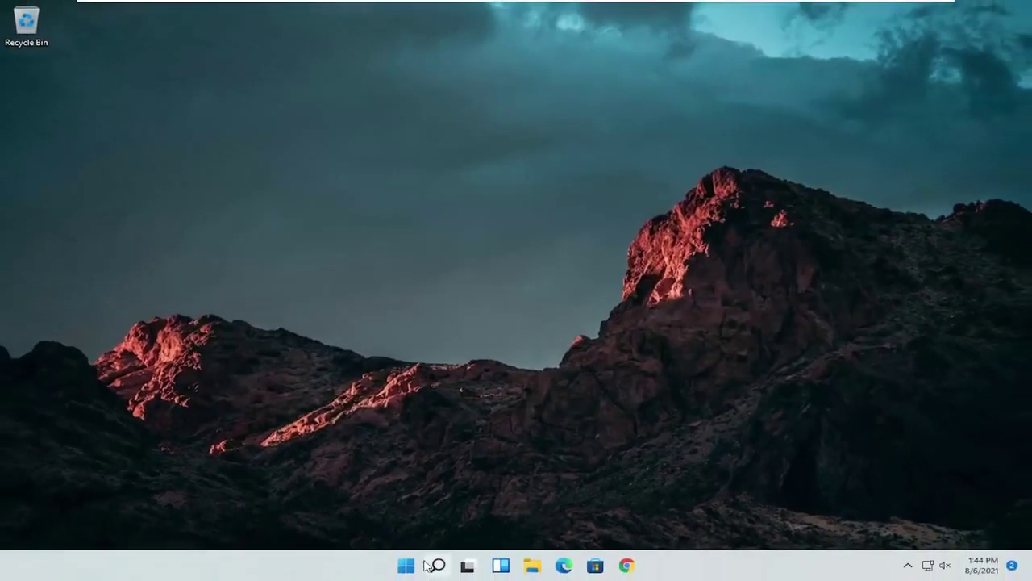
Restart the computer
right_click(407, 563)
mouse_move(411, 511)
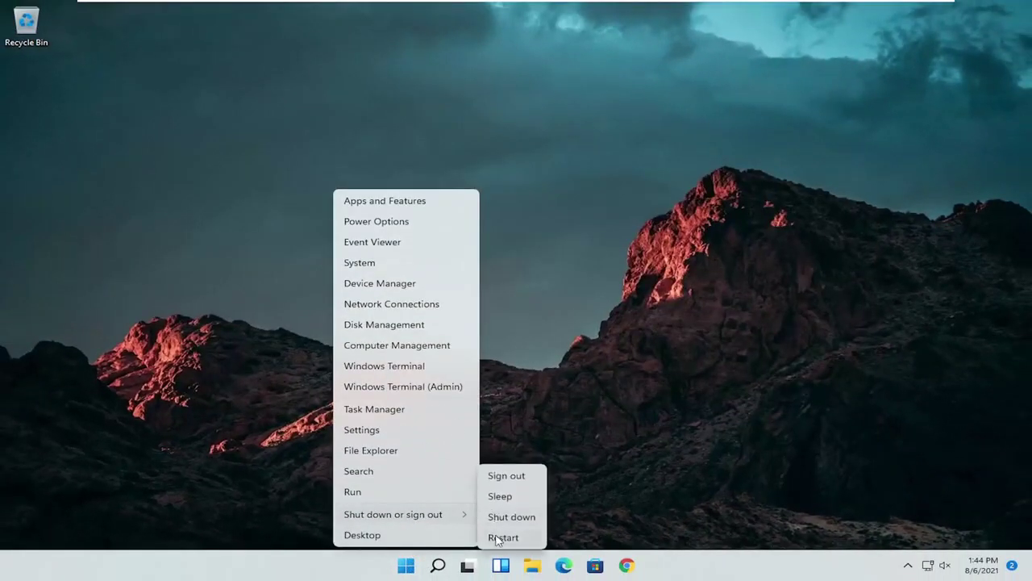
left_click(495, 537)
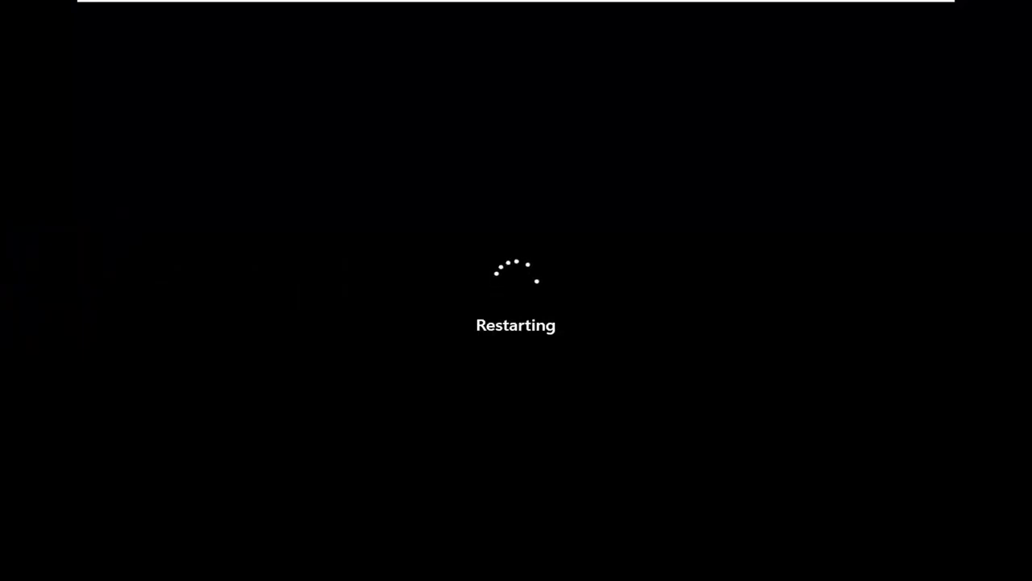